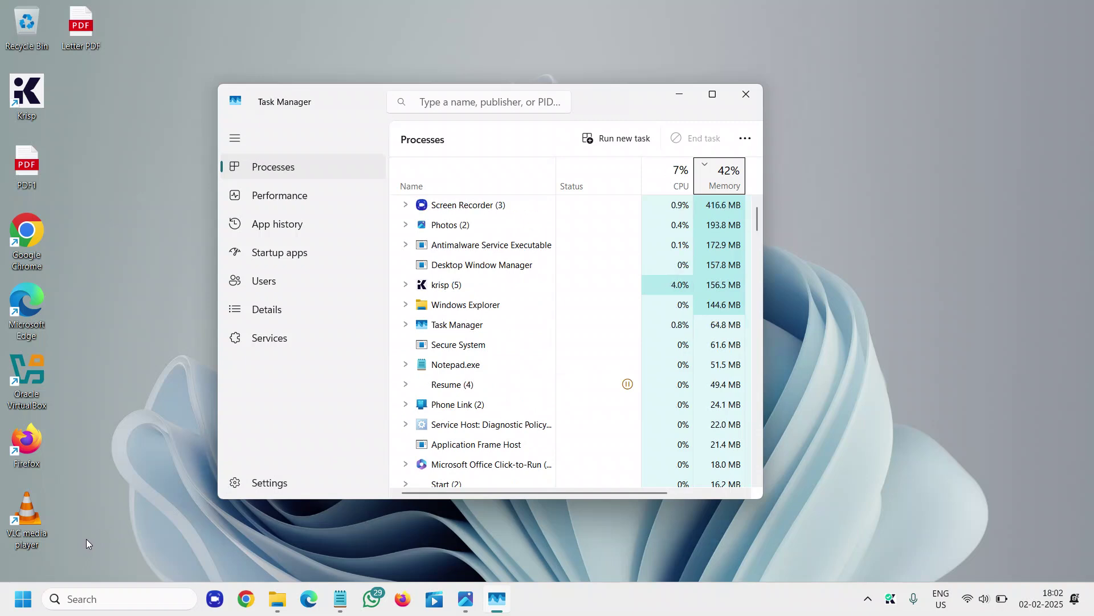
# - Restart the Windows Explorer process in Task Manager and minimize the Task Manager window
pyautogui.rightClick(23, 599)
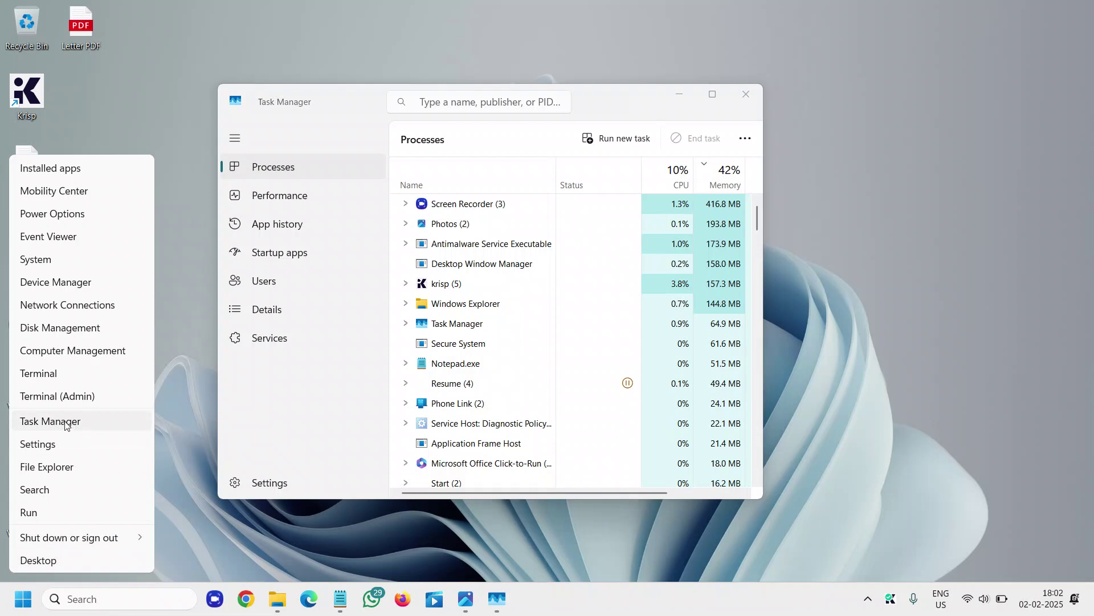
pyautogui.click(176, 104)
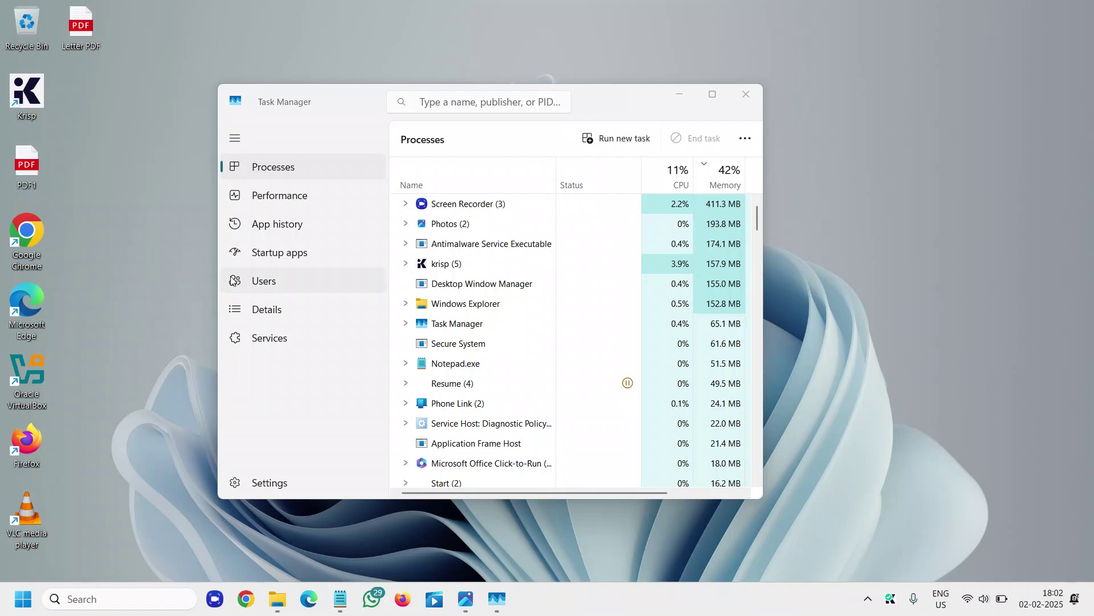
pyautogui.click(266, 168)
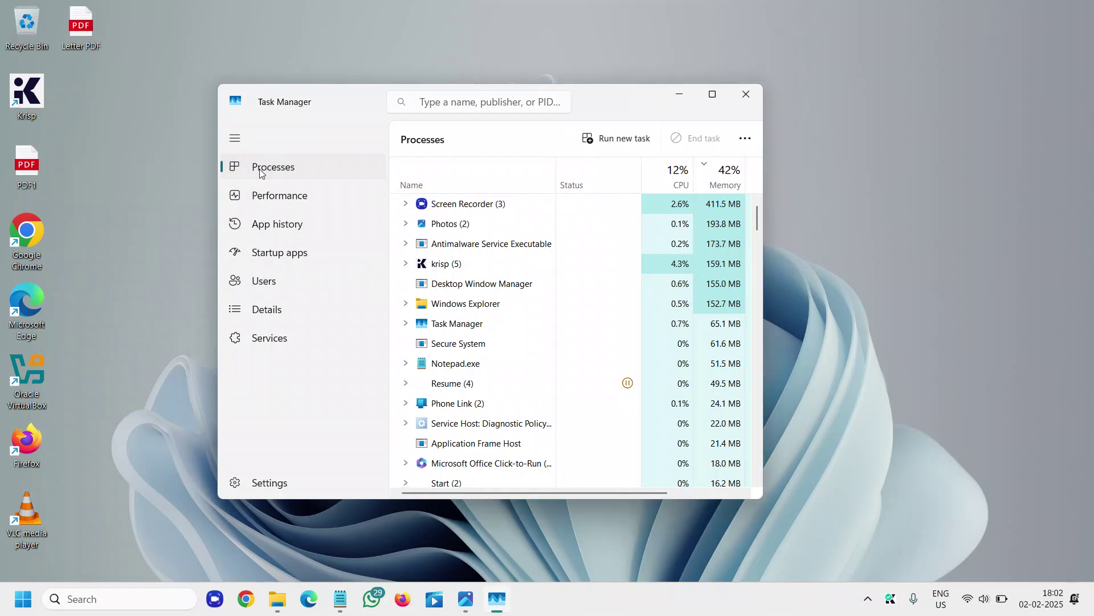
pyautogui.click(448, 307)
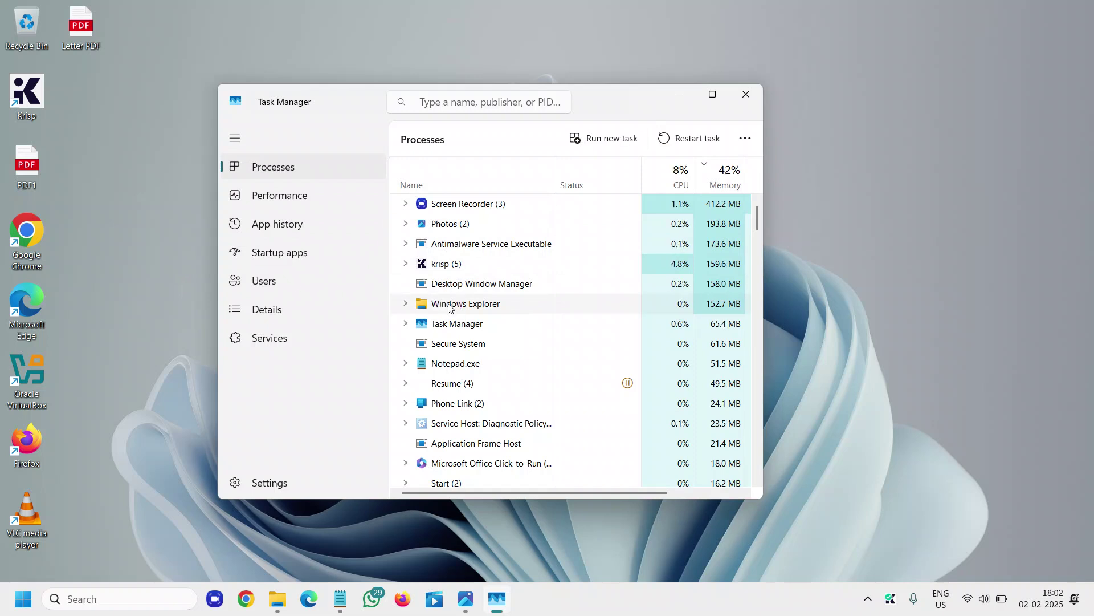
pyautogui.rightClick(448, 306)
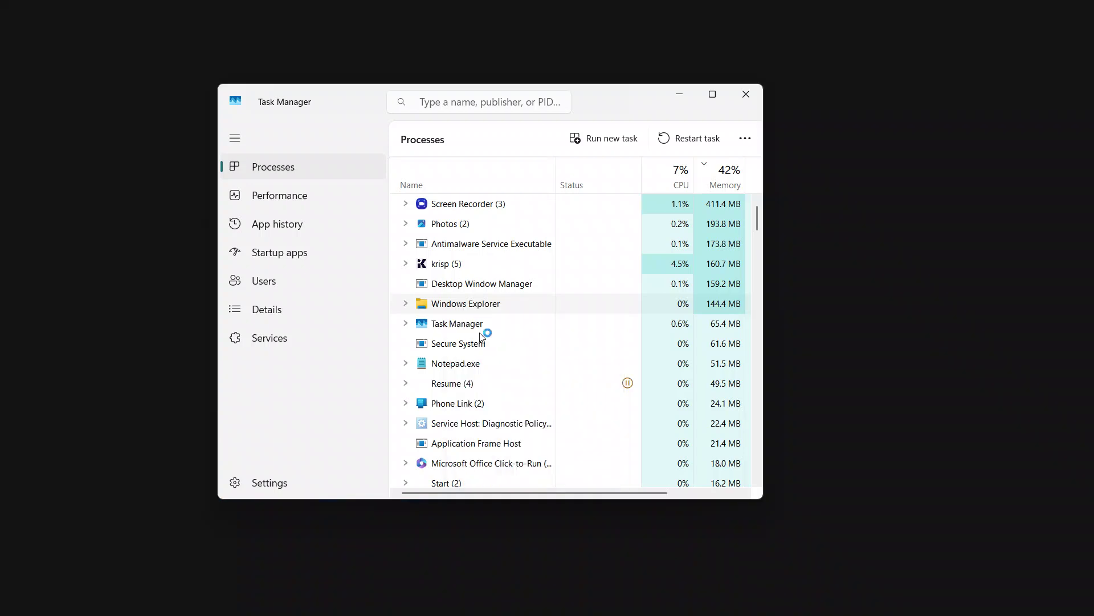
pyautogui.click(482, 333)
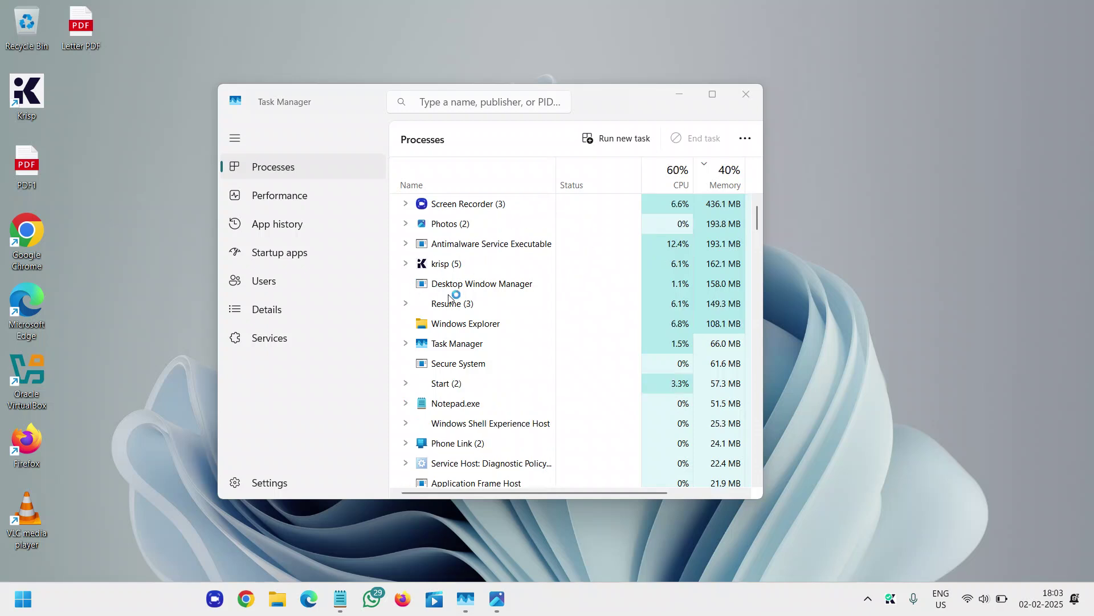
pyautogui.click(679, 95)
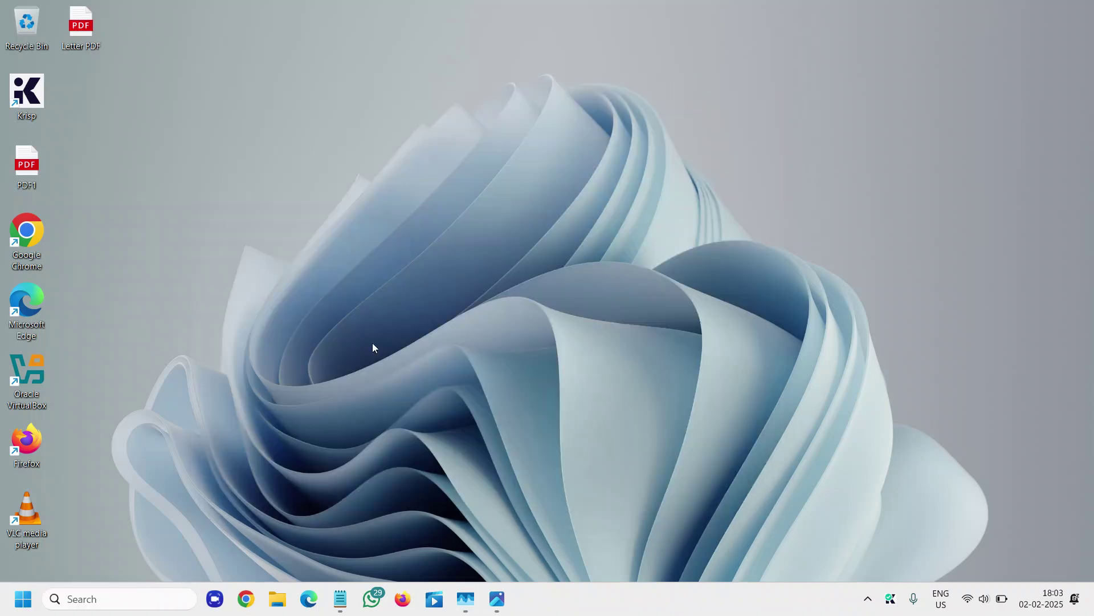
# - Open Folder Options from a File Explorer window and clear the File Explorer history
pyautogui.click(277, 599)
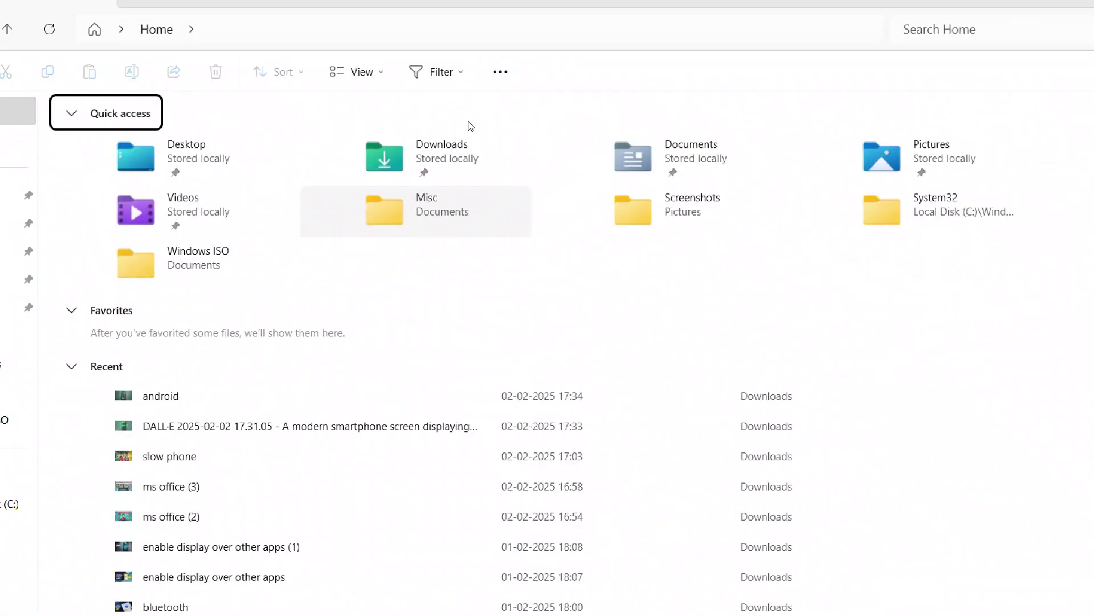
pyautogui.click(495, 82)
pyautogui.click(457, 52)
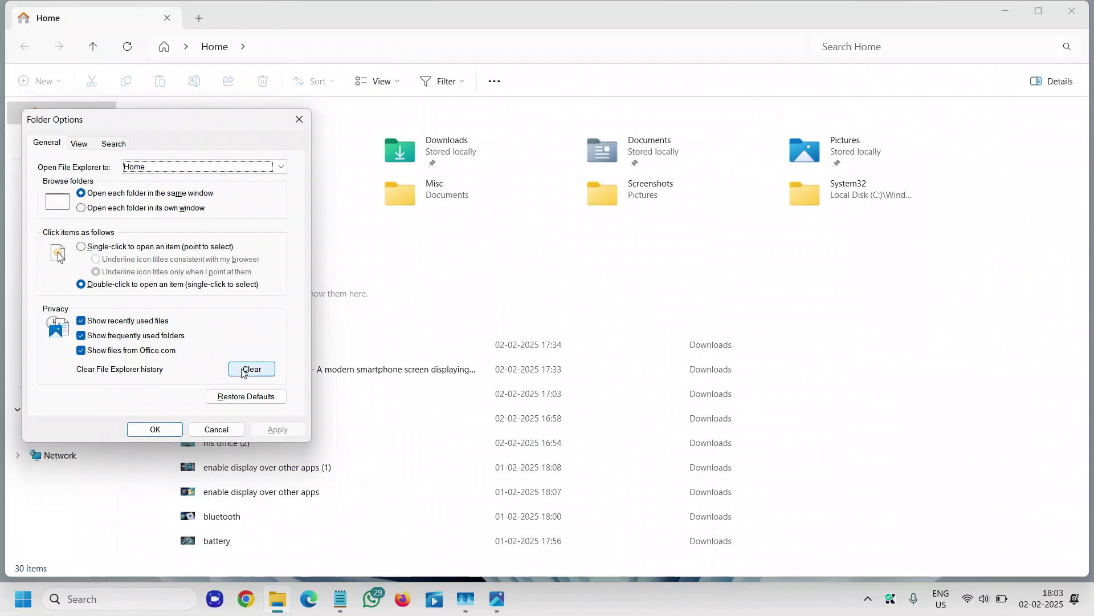
pyautogui.click(577, 362)
# - Restore the default folder view settings and the default search settings in Folder Options
pyautogui.click(80, 145)
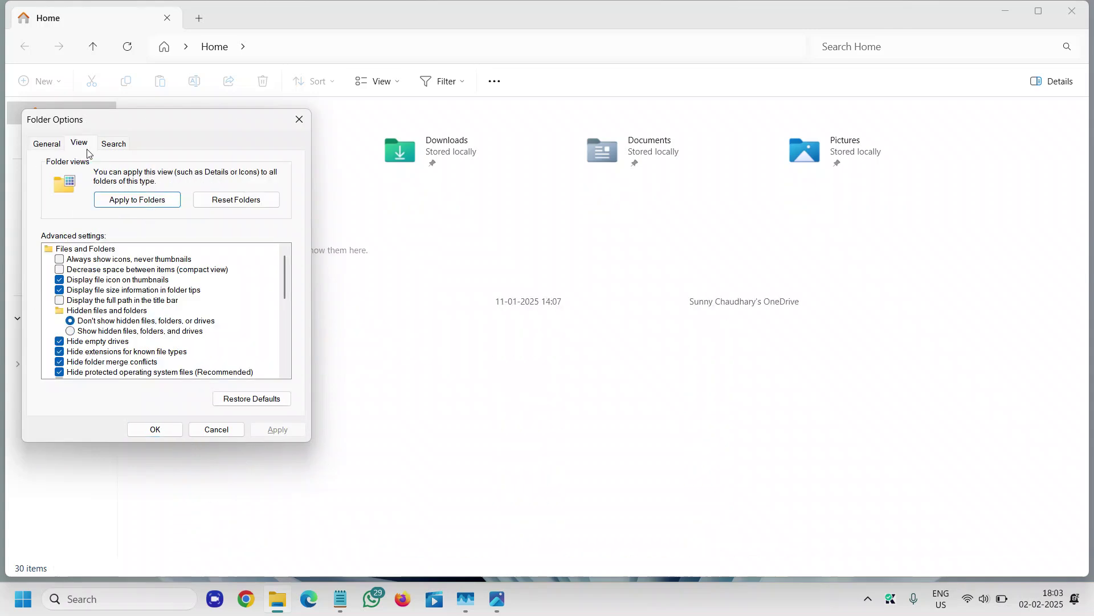
pyautogui.click(261, 399)
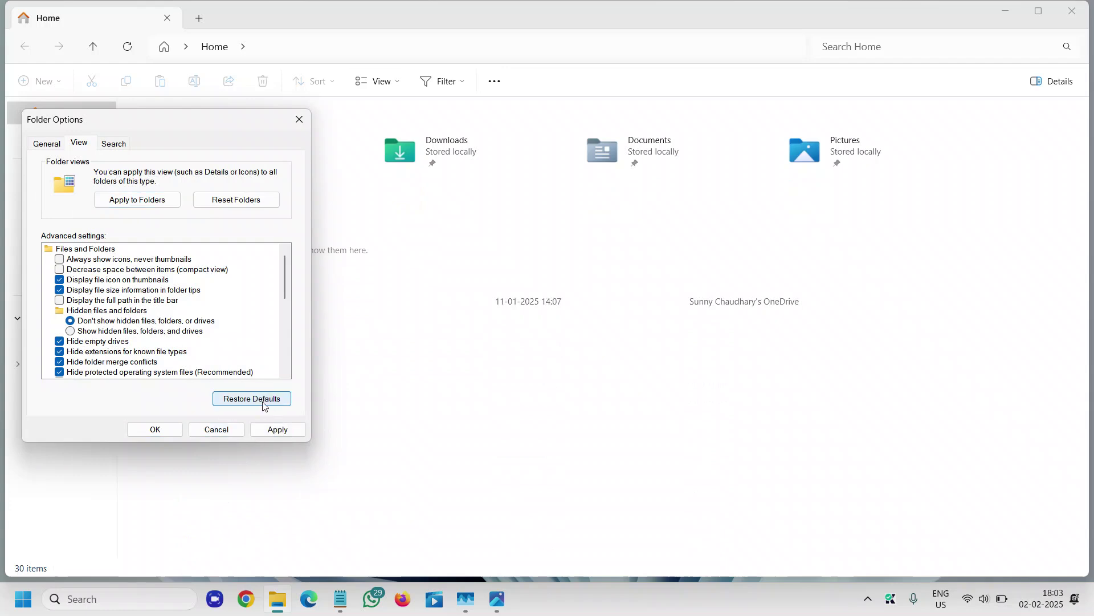
pyautogui.click(123, 153)
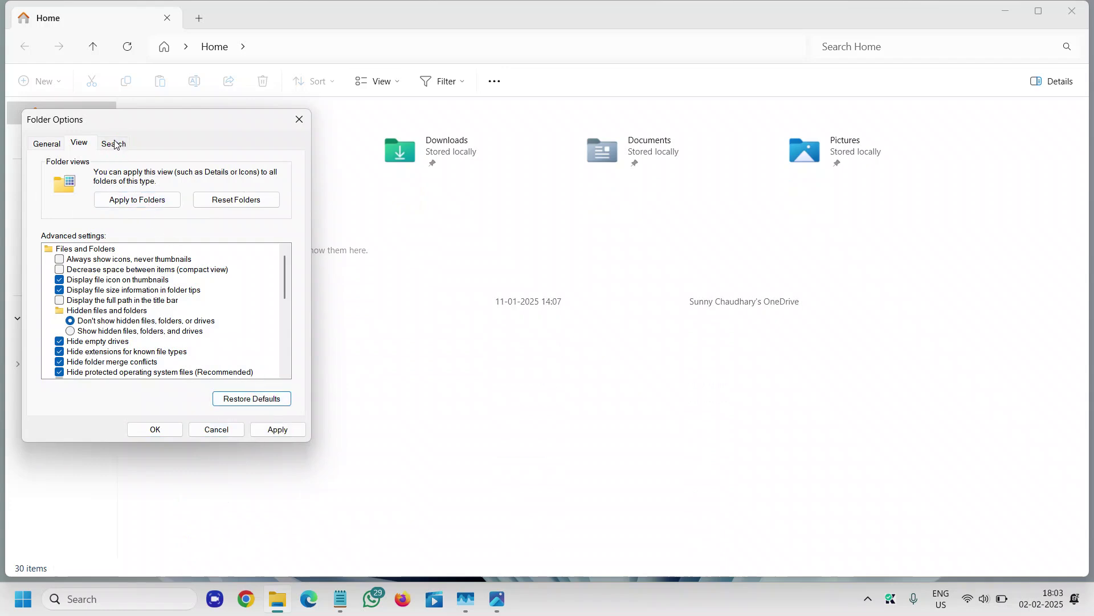
pyautogui.click(113, 143)
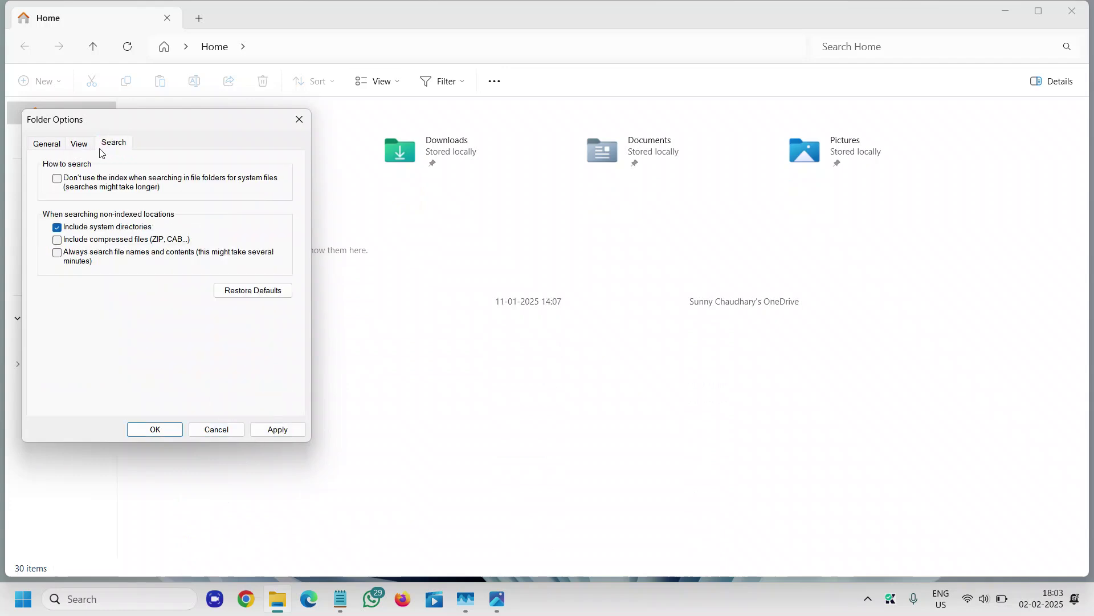
pyautogui.click(232, 291)
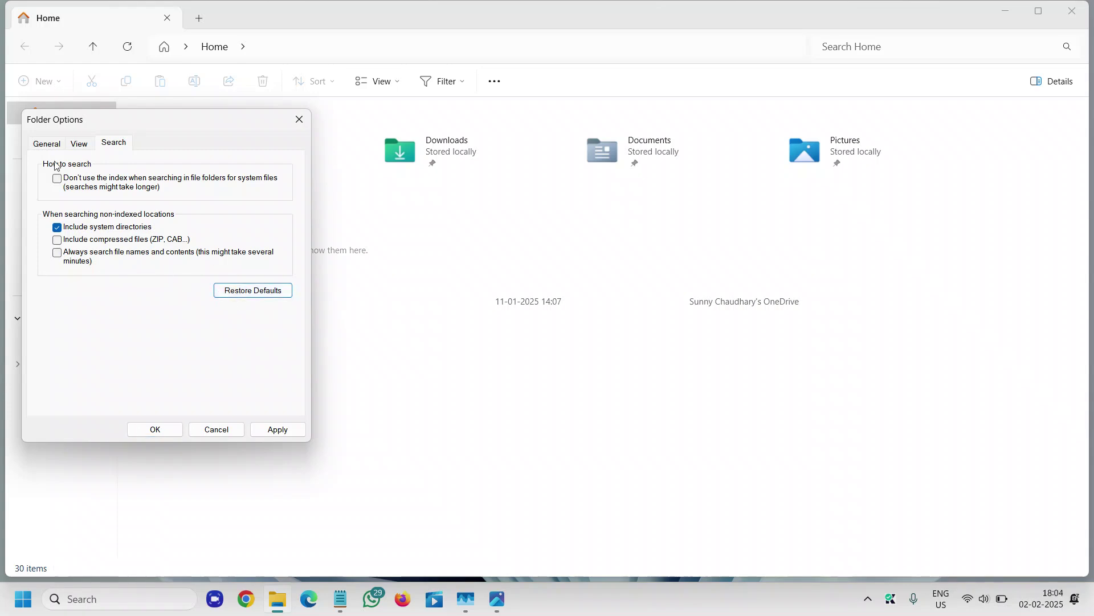
# - Clear the File Explorer history again, apply the Folder Options changes and close File Explorer
pyautogui.click(48, 143)
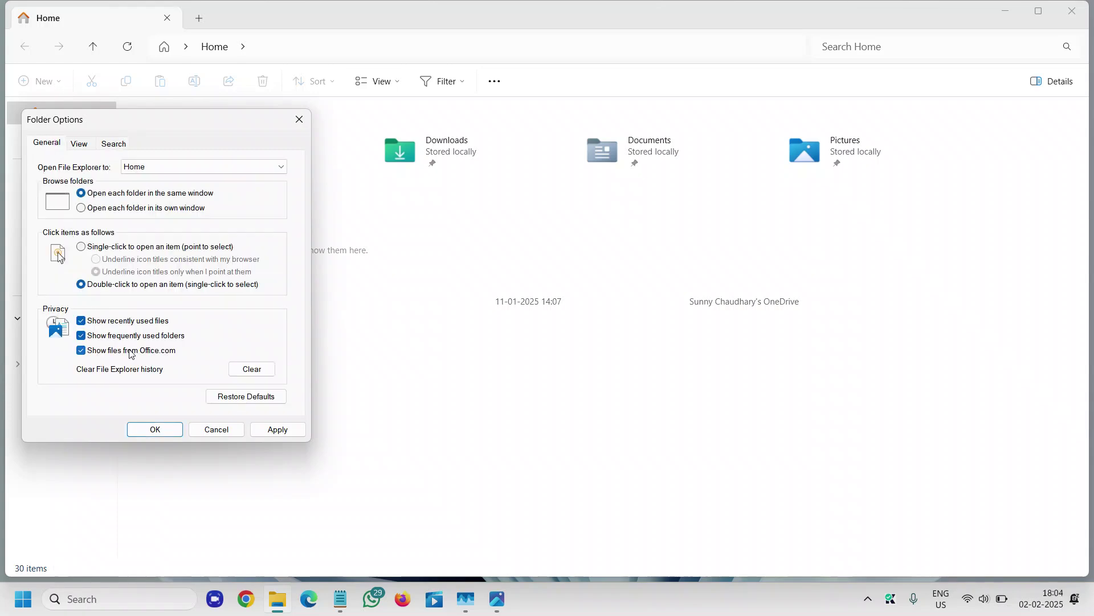
pyautogui.click(255, 370)
pyautogui.click(276, 428)
pyautogui.click(154, 430)
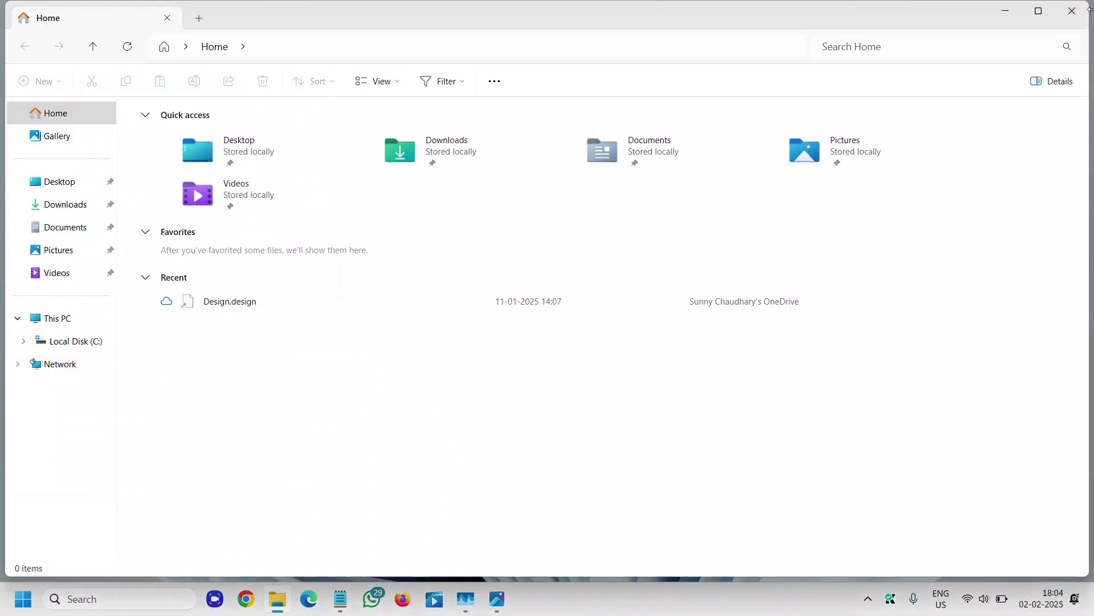
pyautogui.click(1074, 4)
# - Reopen File Explorer, check that the Downloads, Documents and Pictures folders load, and close it
pyautogui.click(277, 598)
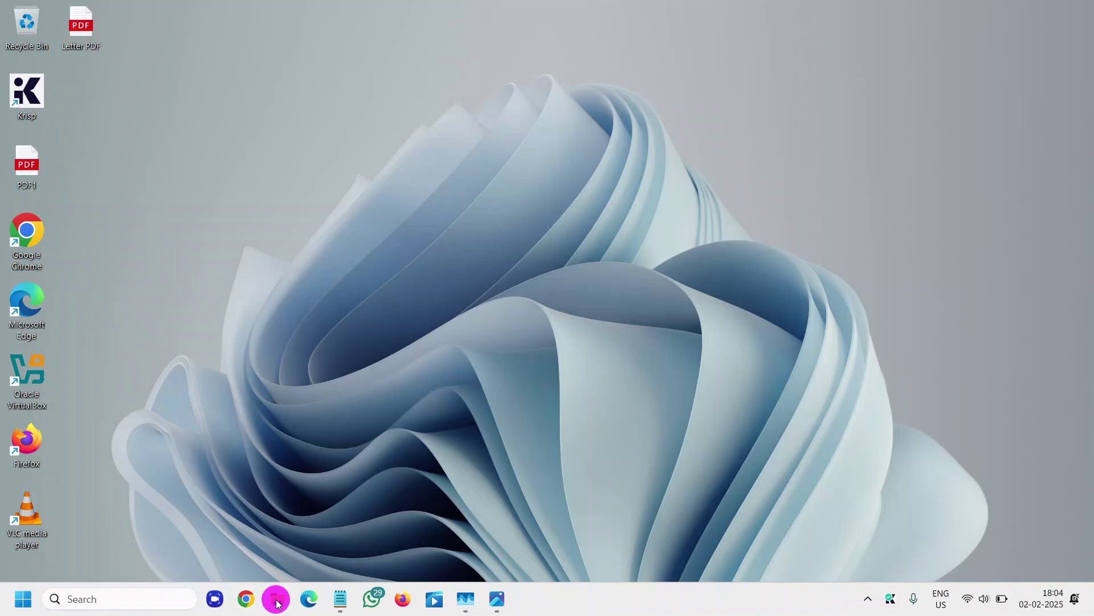
pyautogui.click(59, 206)
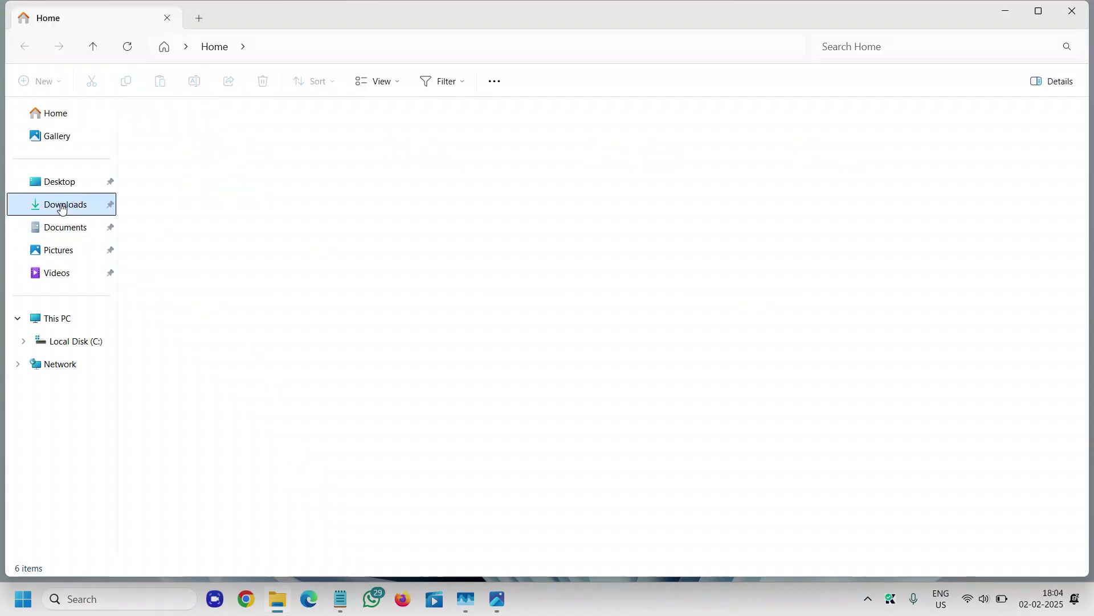
pyautogui.click(54, 233)
pyautogui.click(53, 260)
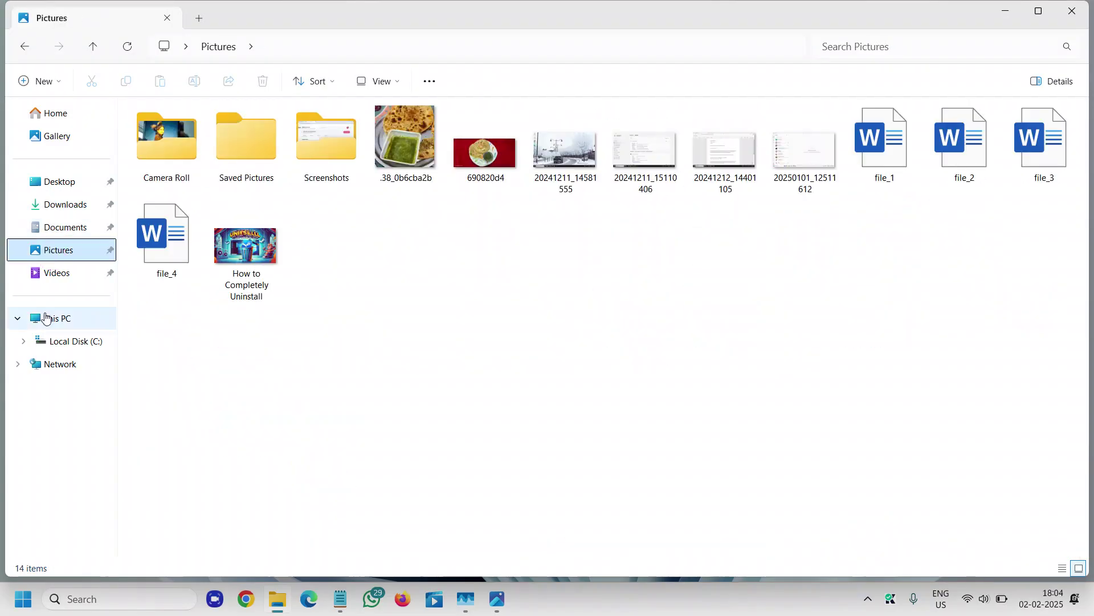
pyautogui.click(1082, 10)
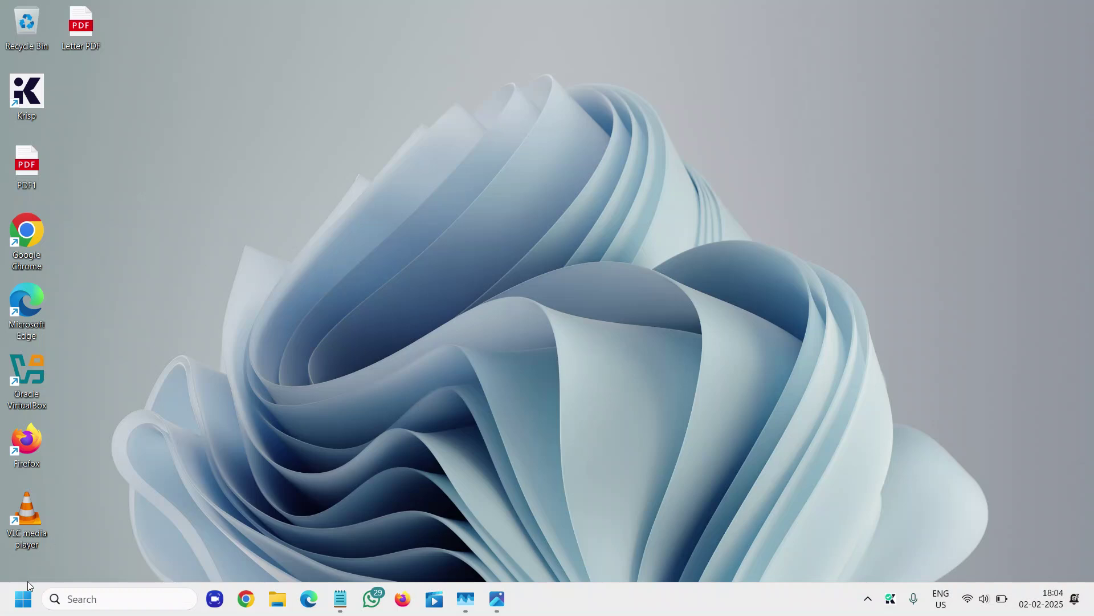
# - Run SFC /scannow in a Command Prompt started as administrator, and close that window
pyautogui.click(76, 598)
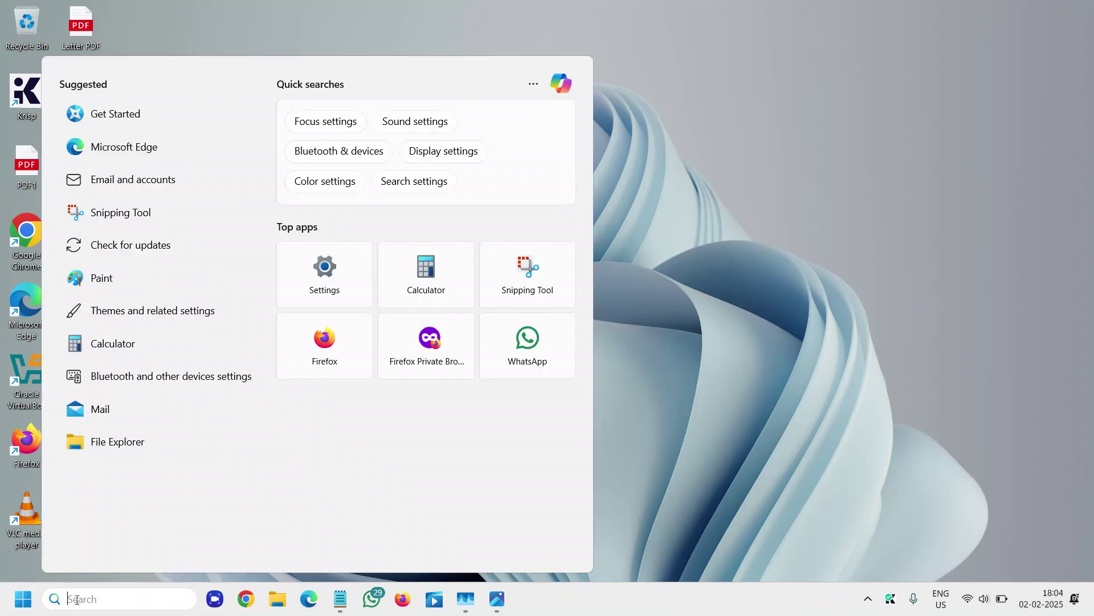
pyautogui.write('cmd')
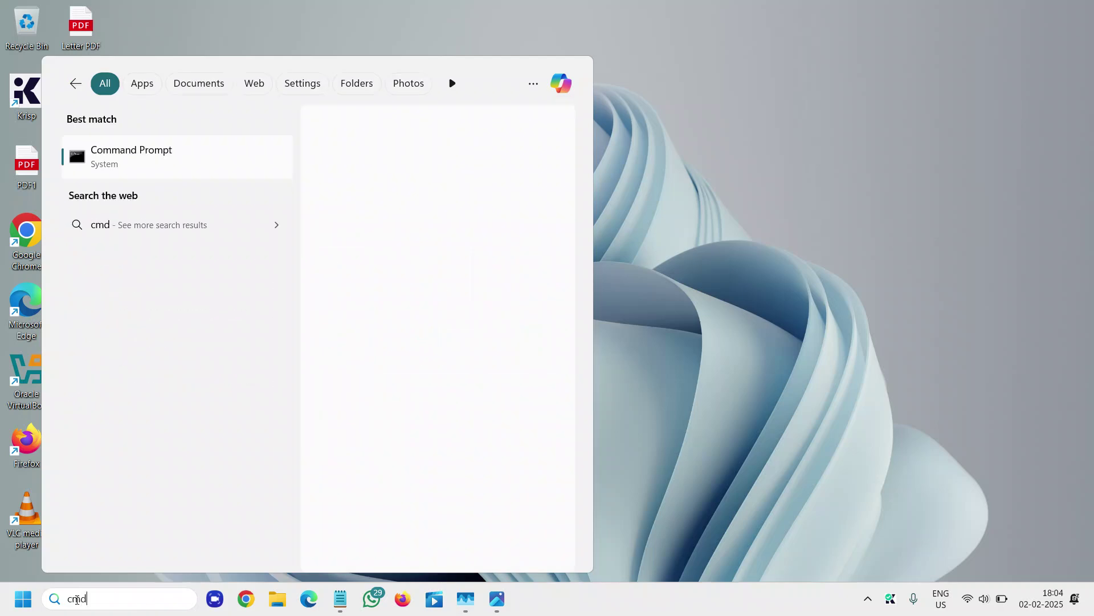
pyautogui.click(415, 279)
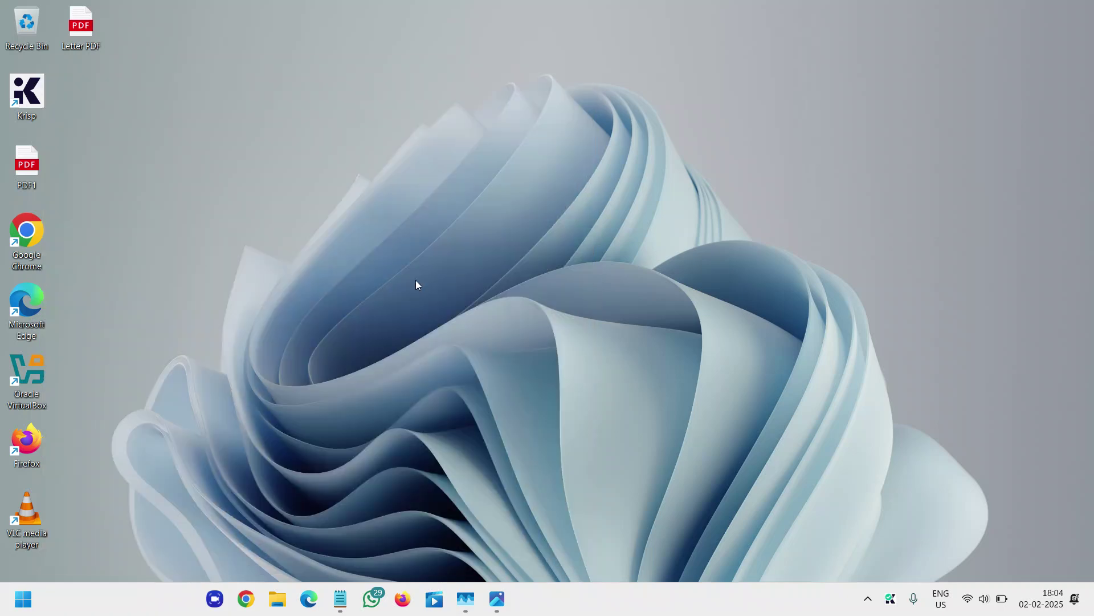
pyautogui.click(487, 410)
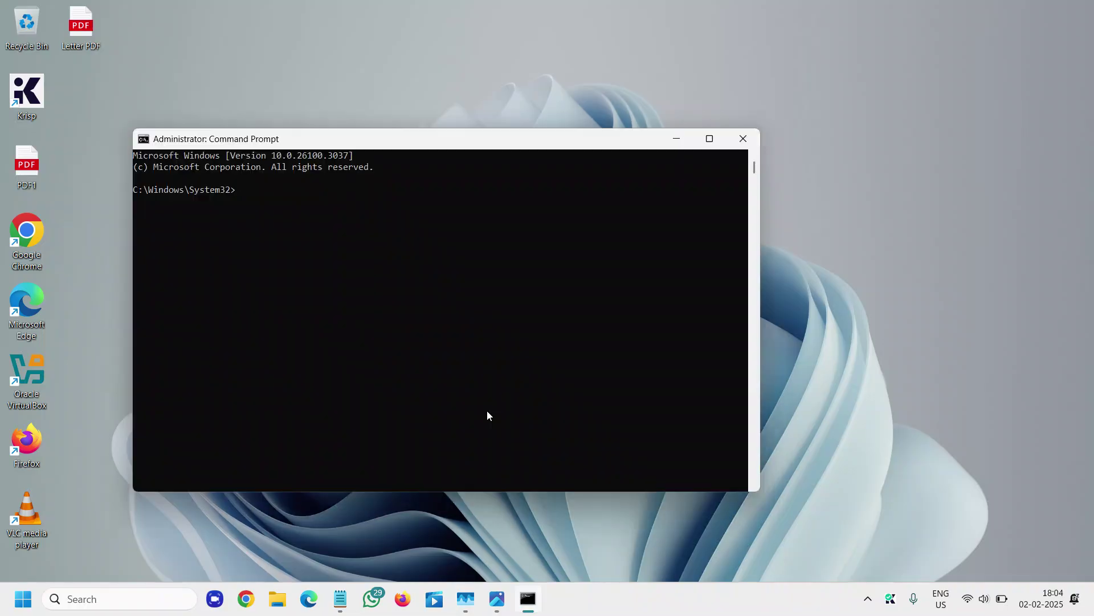
pyautogui.write('SFC /scannow')
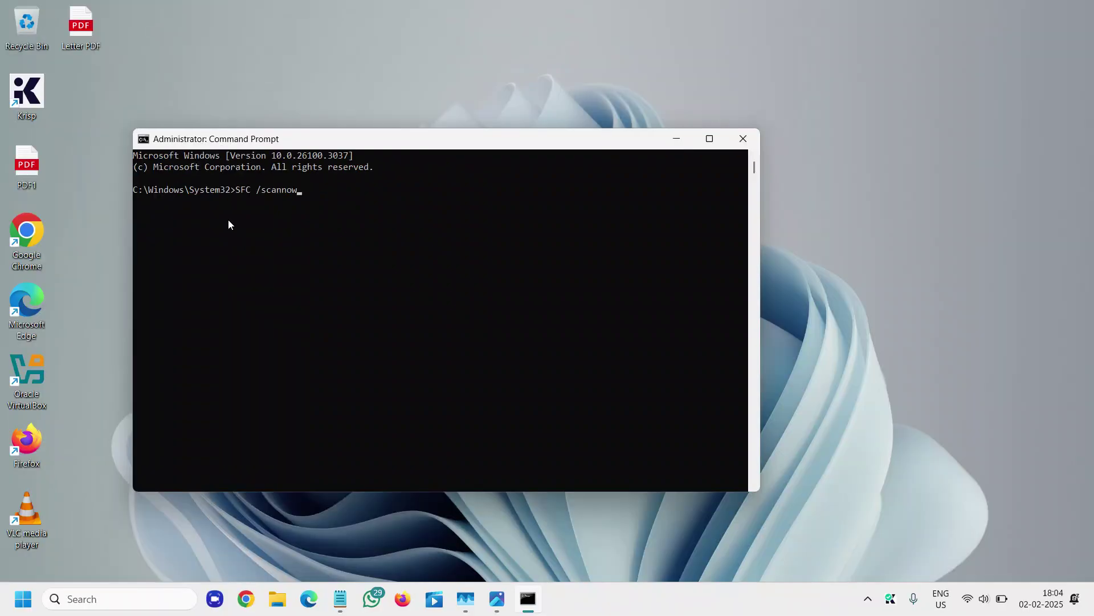
pyautogui.press('Return')
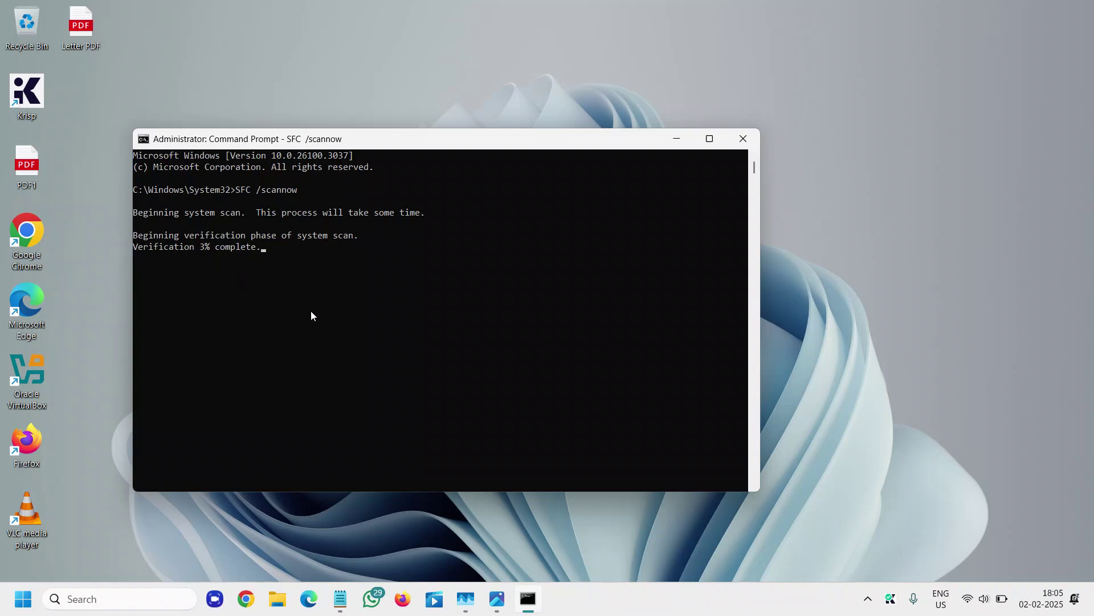
pyautogui.click(750, 146)
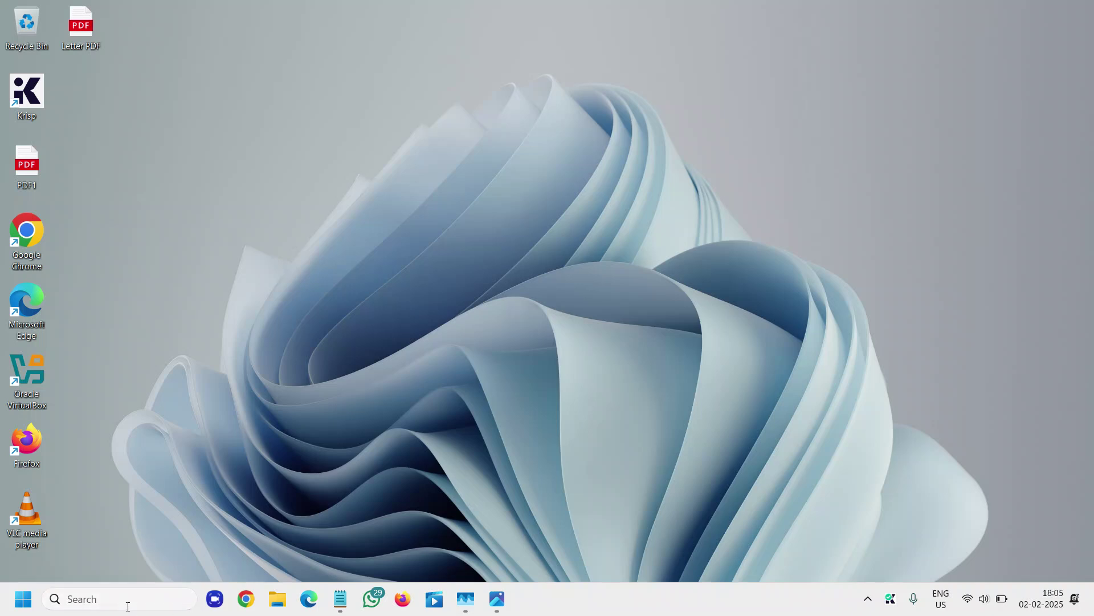
# - Run DISM /Online /Cleanup-Image /RestoreHealth in a new Command Prompt started as administrator, and minimize its window
pyautogui.click(124, 604)
pyautogui.write('cmd')
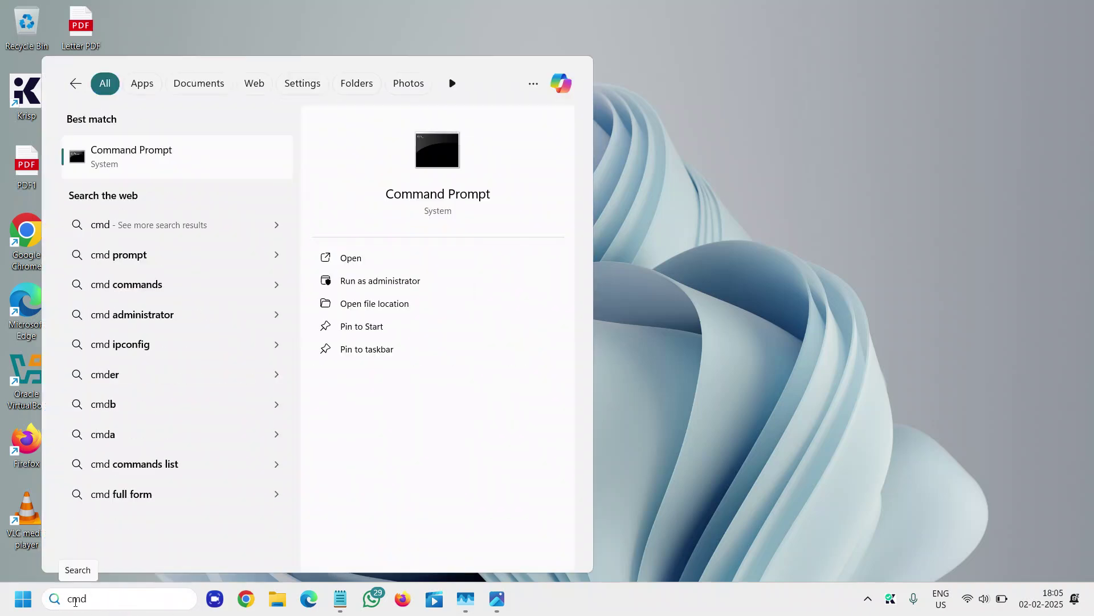
pyautogui.click(372, 283)
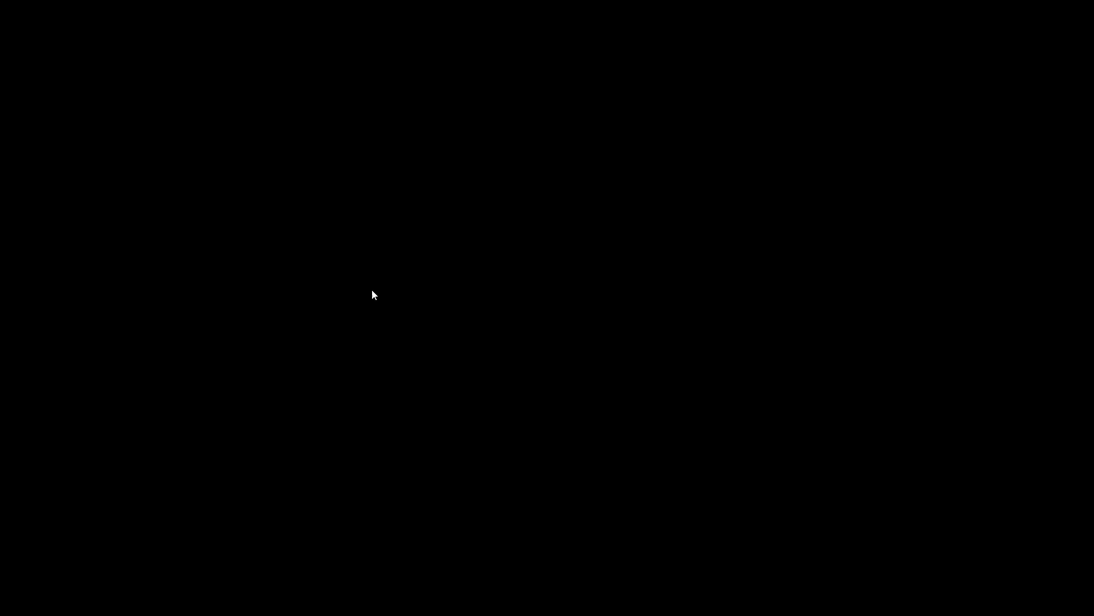
pyautogui.hotkey('alt', 'y')
pyautogui.write('DISM /Online /Cleanup-Image /RestoreHealth')
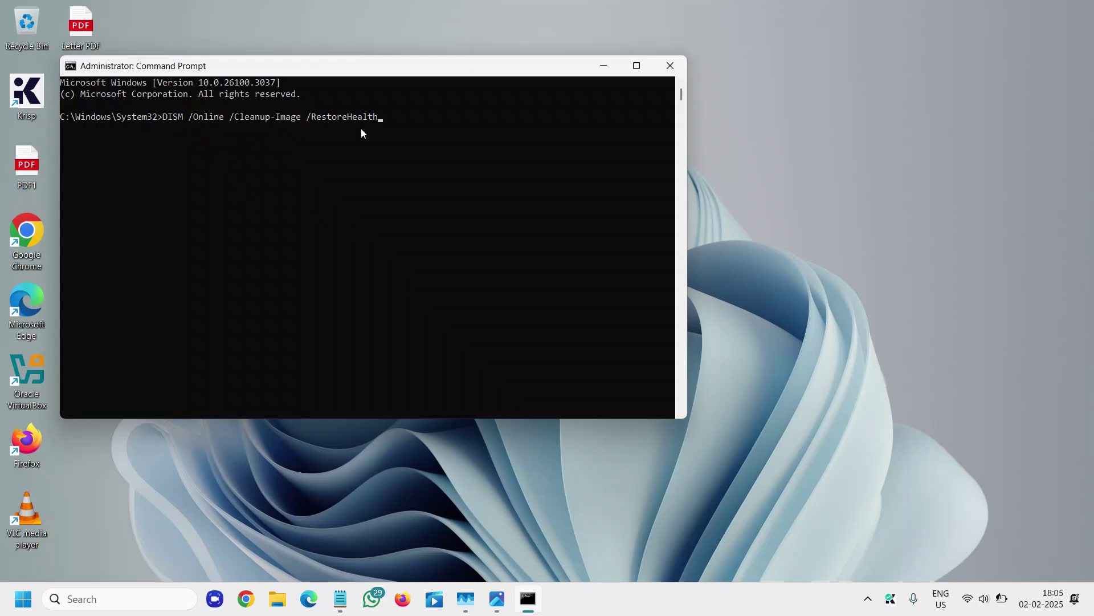
pyautogui.moveTo(313, 68); pyautogui.dragTo(485, 120)
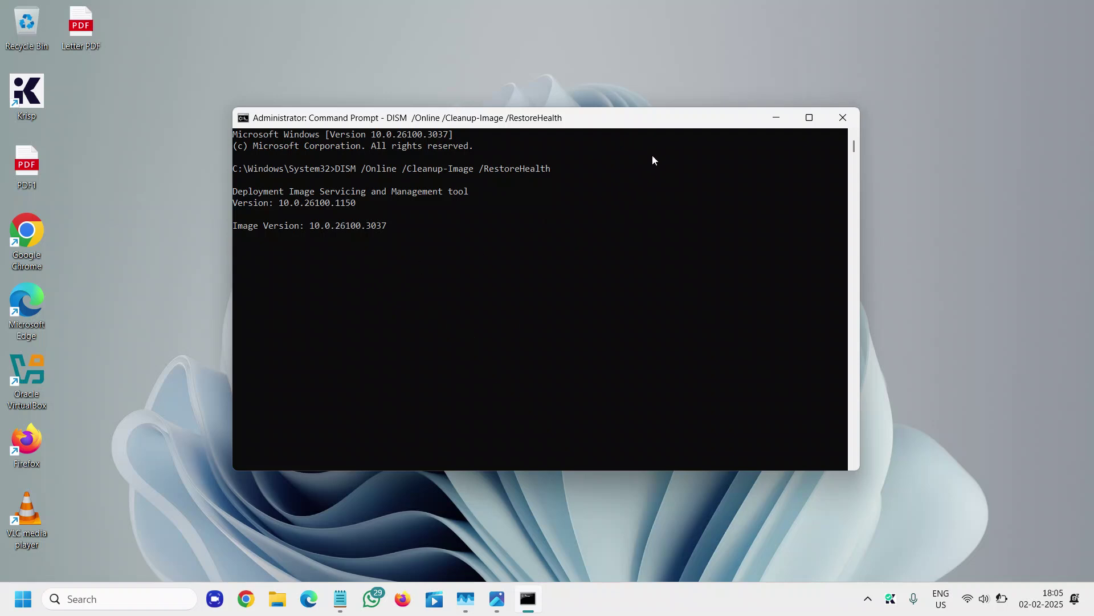
pyautogui.click(775, 118)
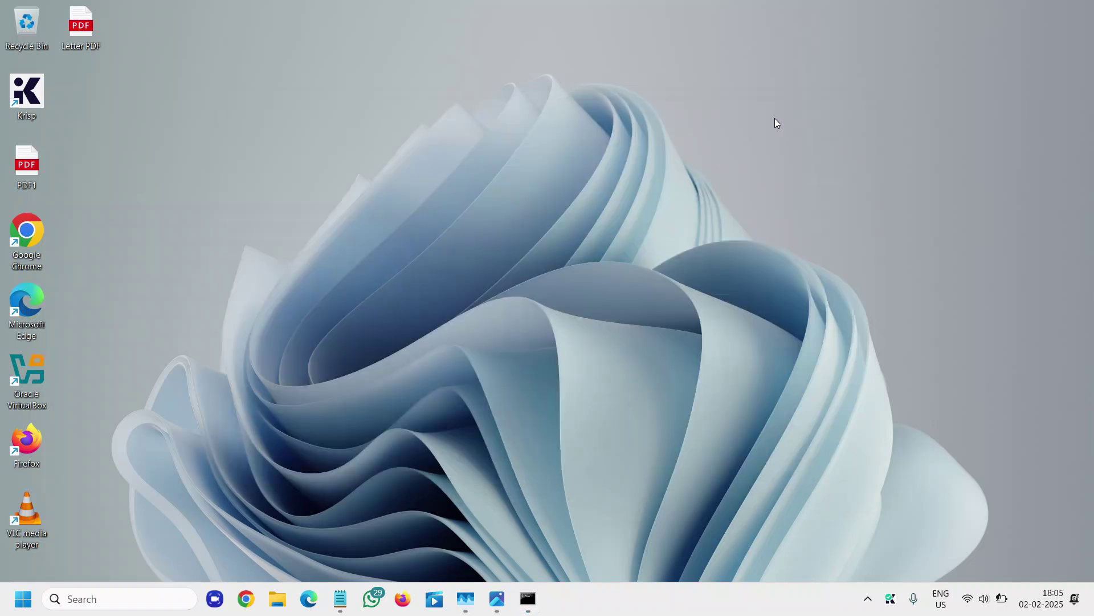